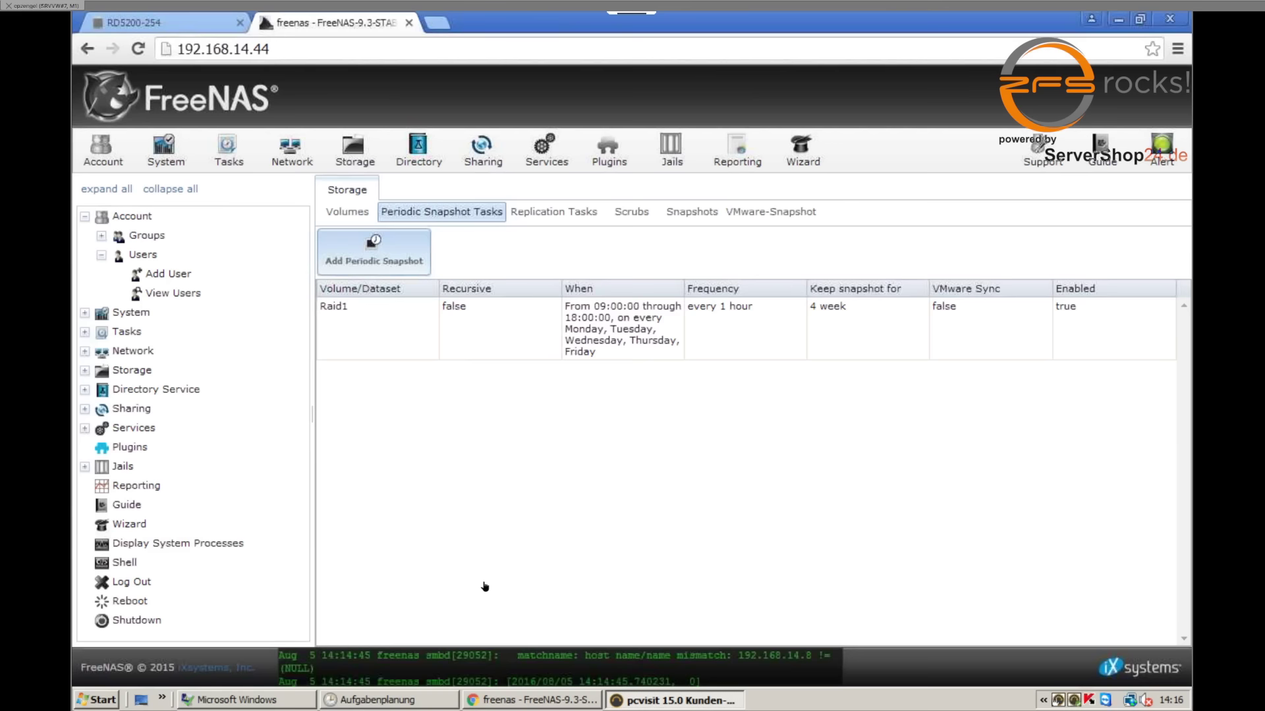
- Change the existing hourly Raid1 snapshot task so its snapshots are kept for 1 day
double_click(487, 317)
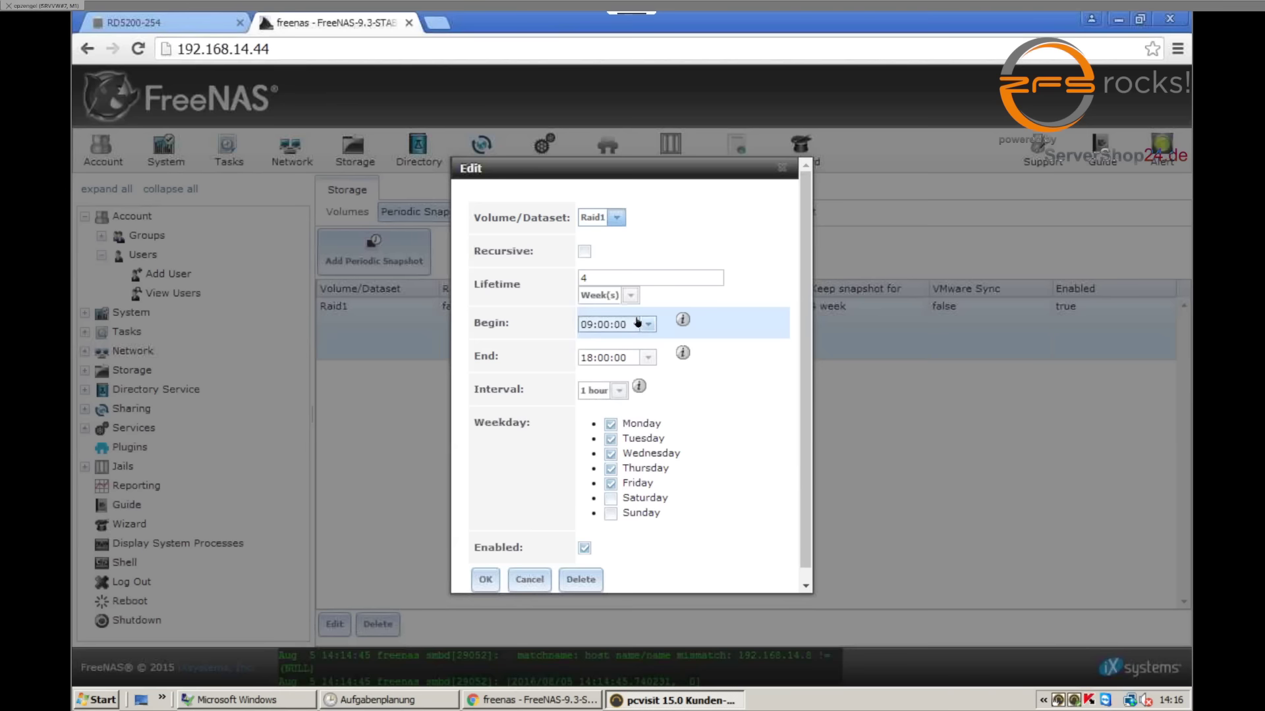
left_click(609, 276)
double_click(608, 276)
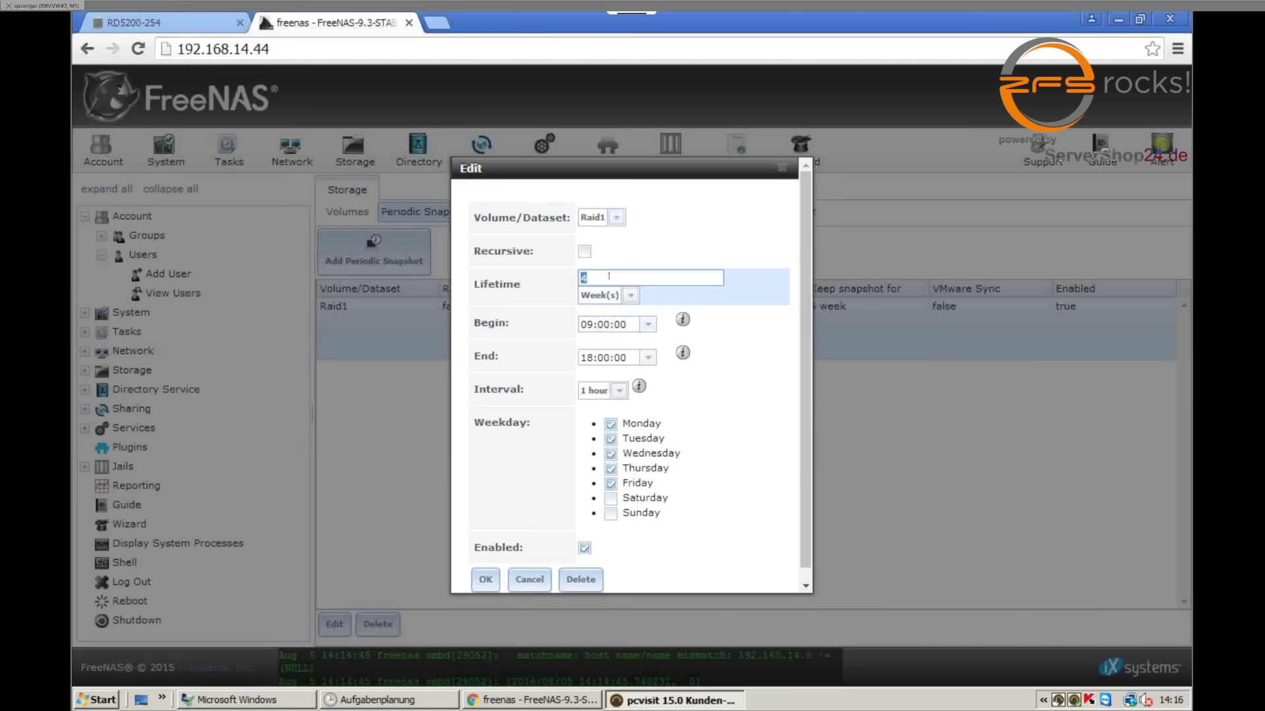
type("1")
left_click(627, 296)
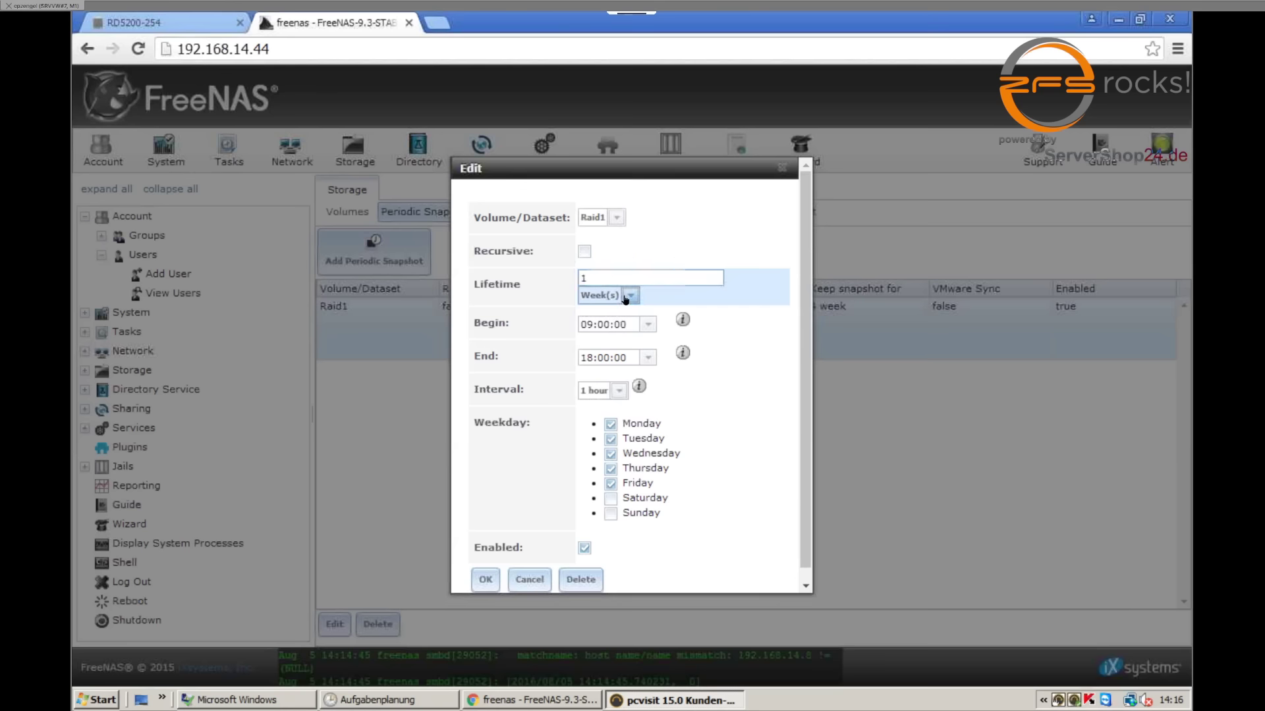
left_click(614, 330)
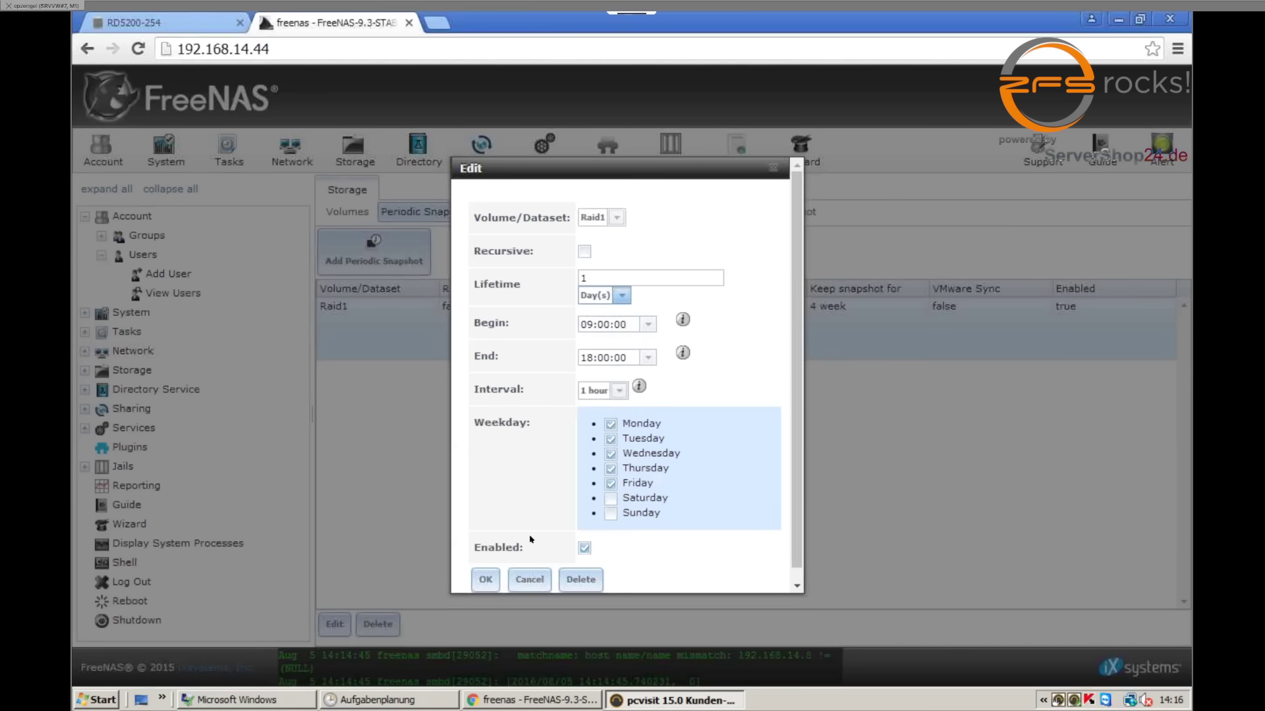
left_click(485, 580)
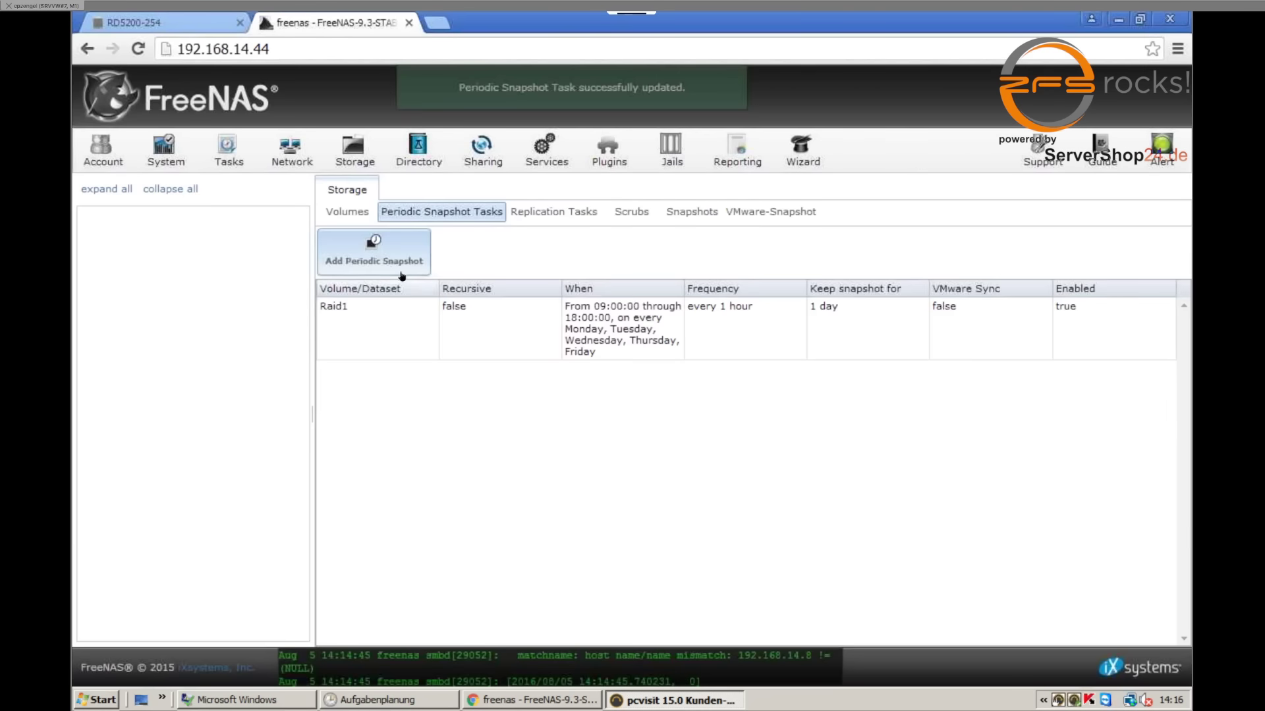
- Add a periodic snapshot task for Raid1 with an interval of 1 day and a lifetime of 1 week
left_click(390, 262)
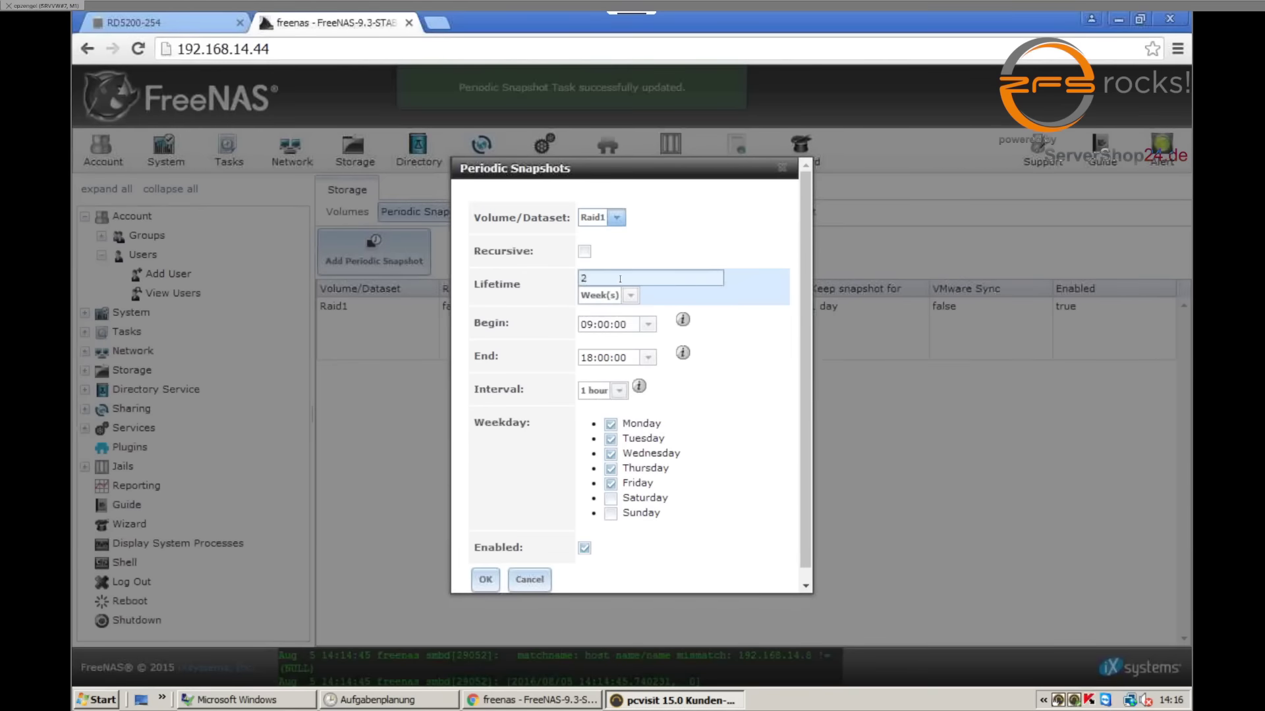
left_click(614, 395)
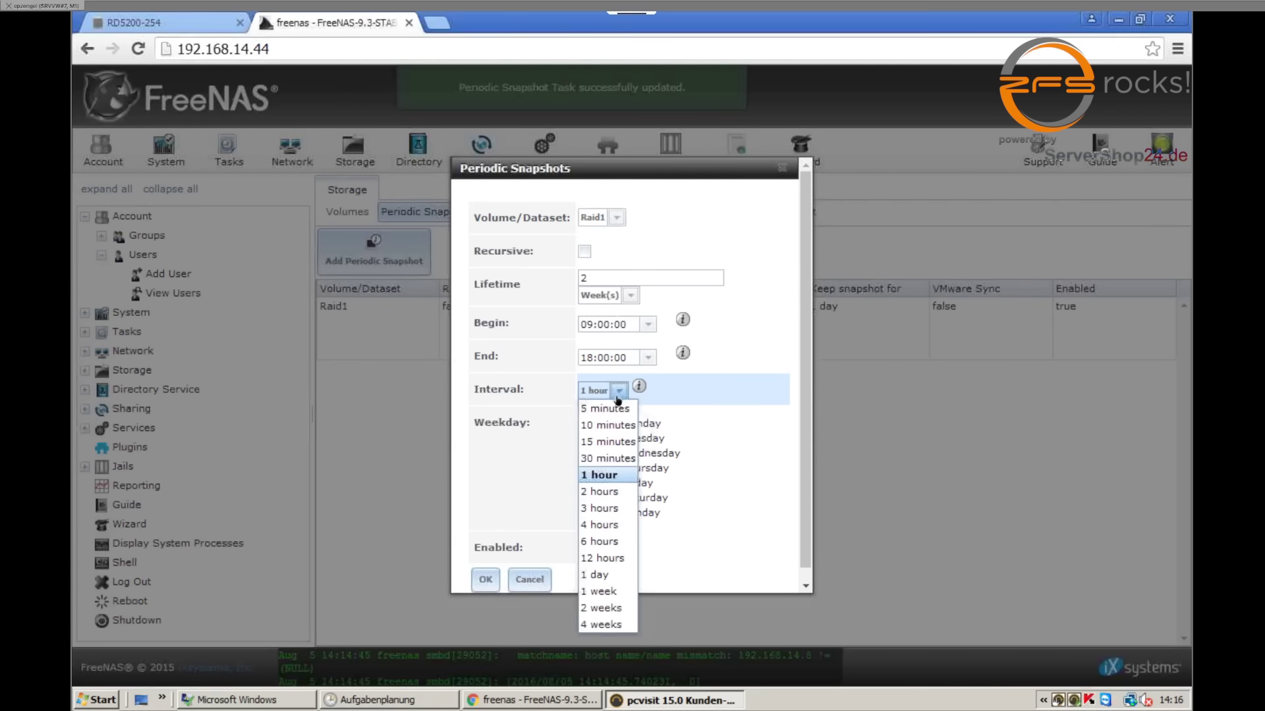
left_click(601, 577)
left_click(604, 279)
key("BackSpace")
type("1")
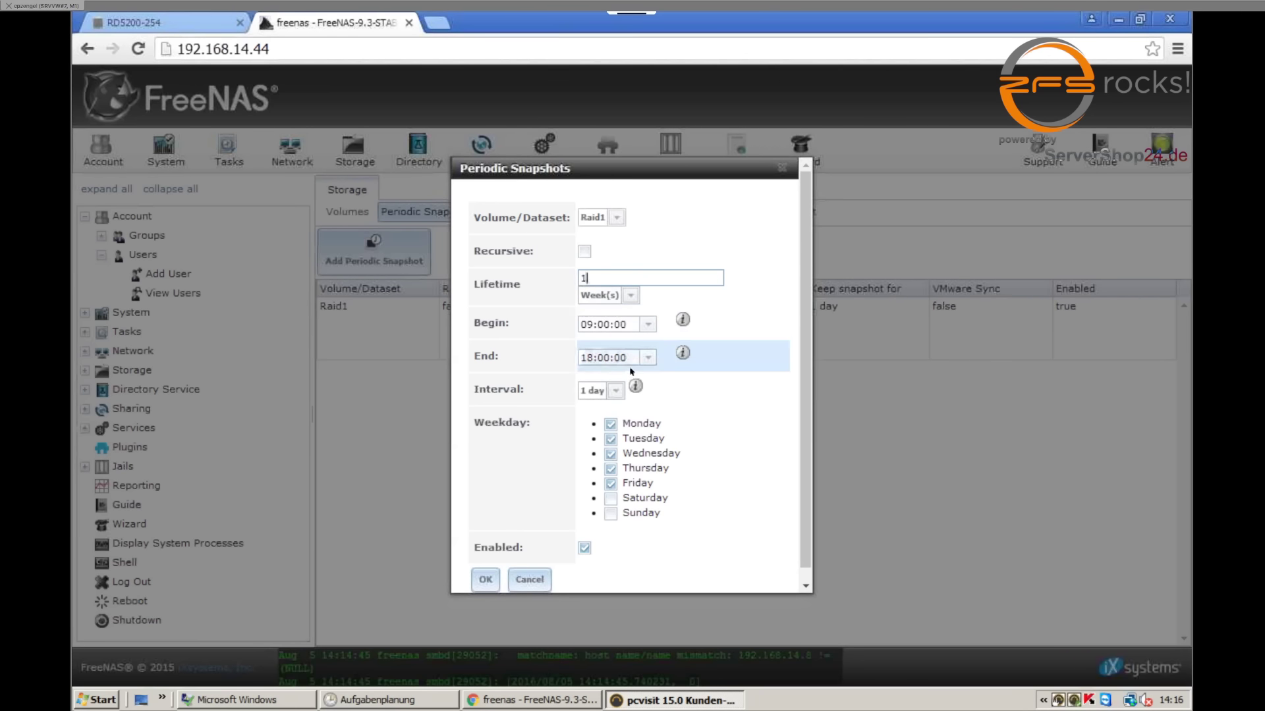
left_click(486, 581)
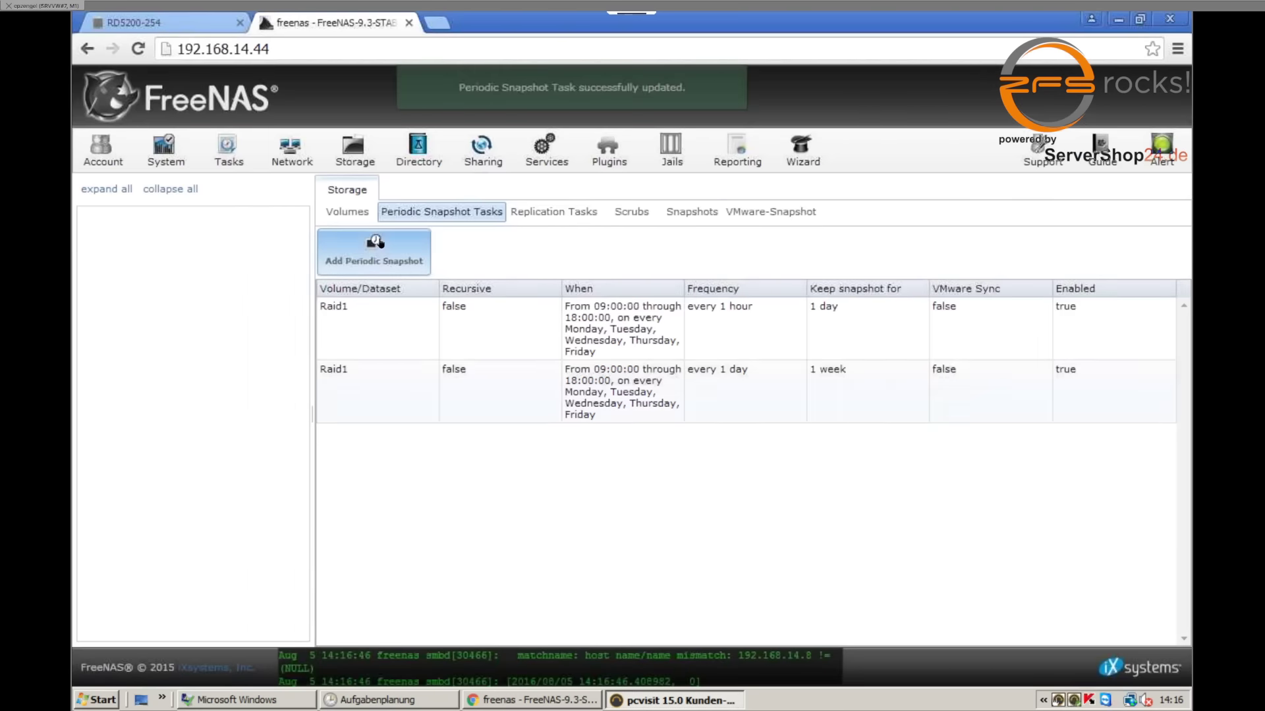
- Add a periodic snapshot task for Raid1 with an interval of 1 week and a lifetime of 4 weeks
left_click(380, 258)
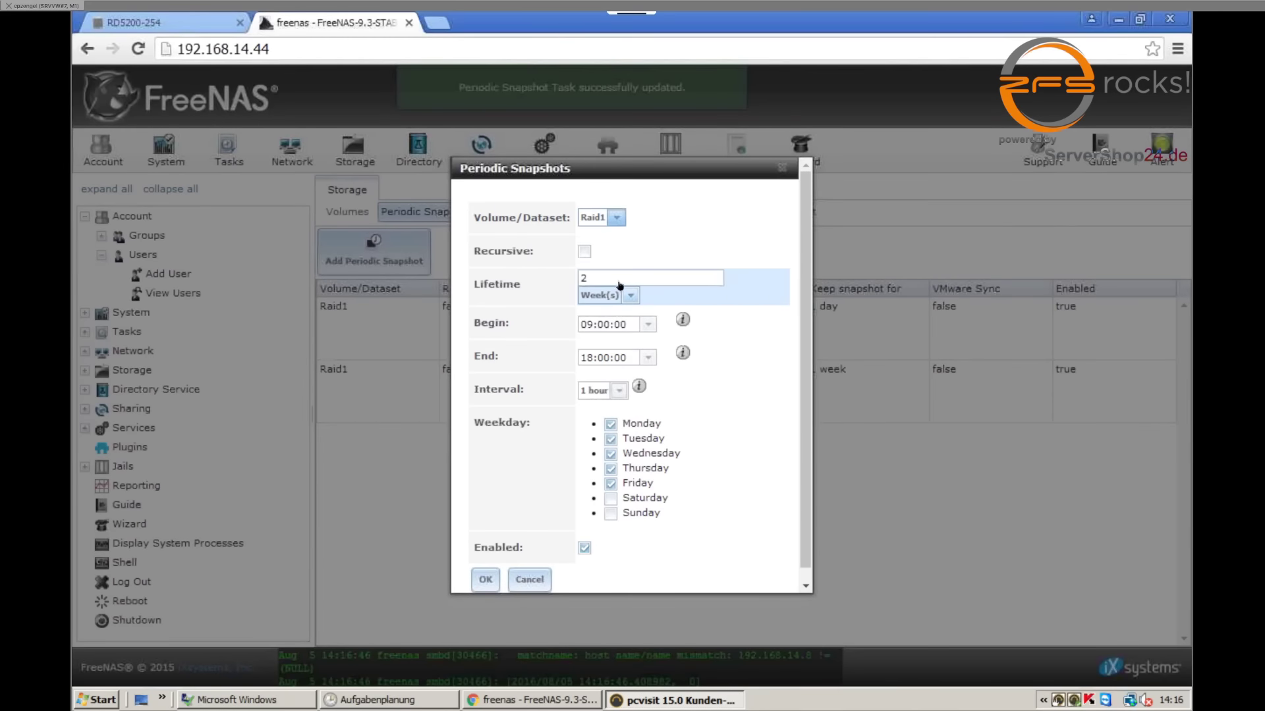
double_click(619, 280)
type("4")
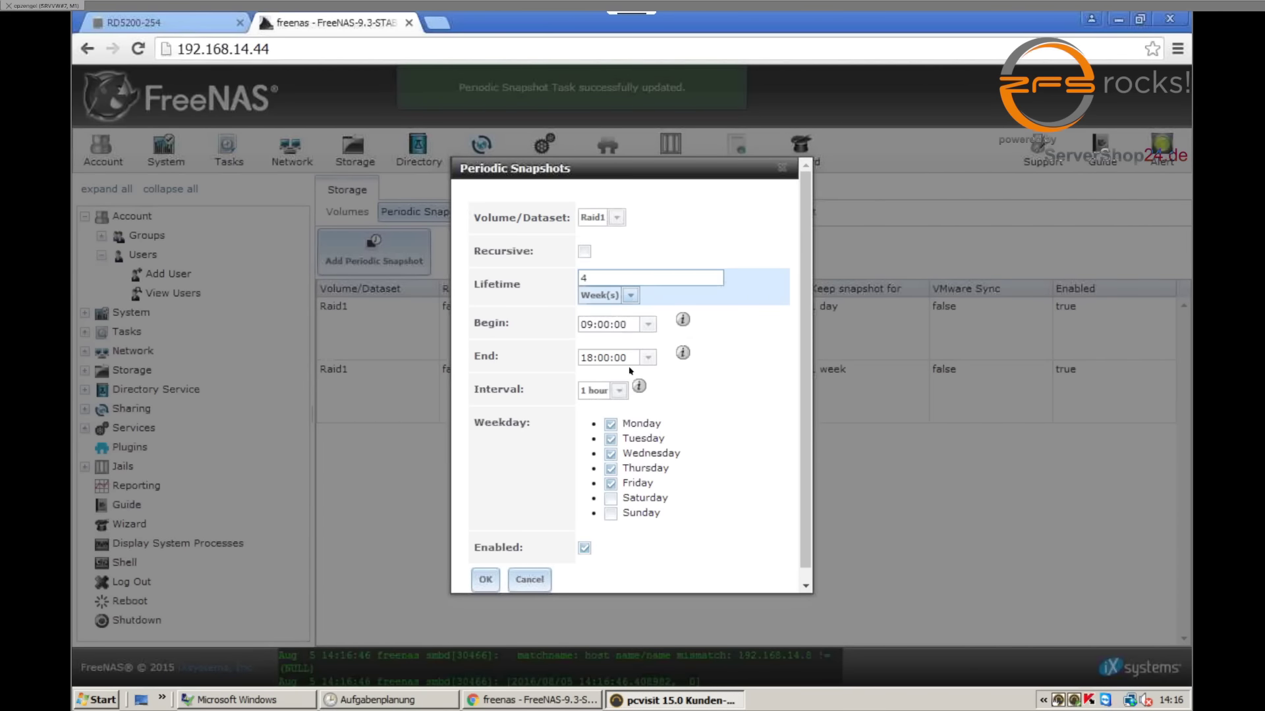
left_click(622, 391)
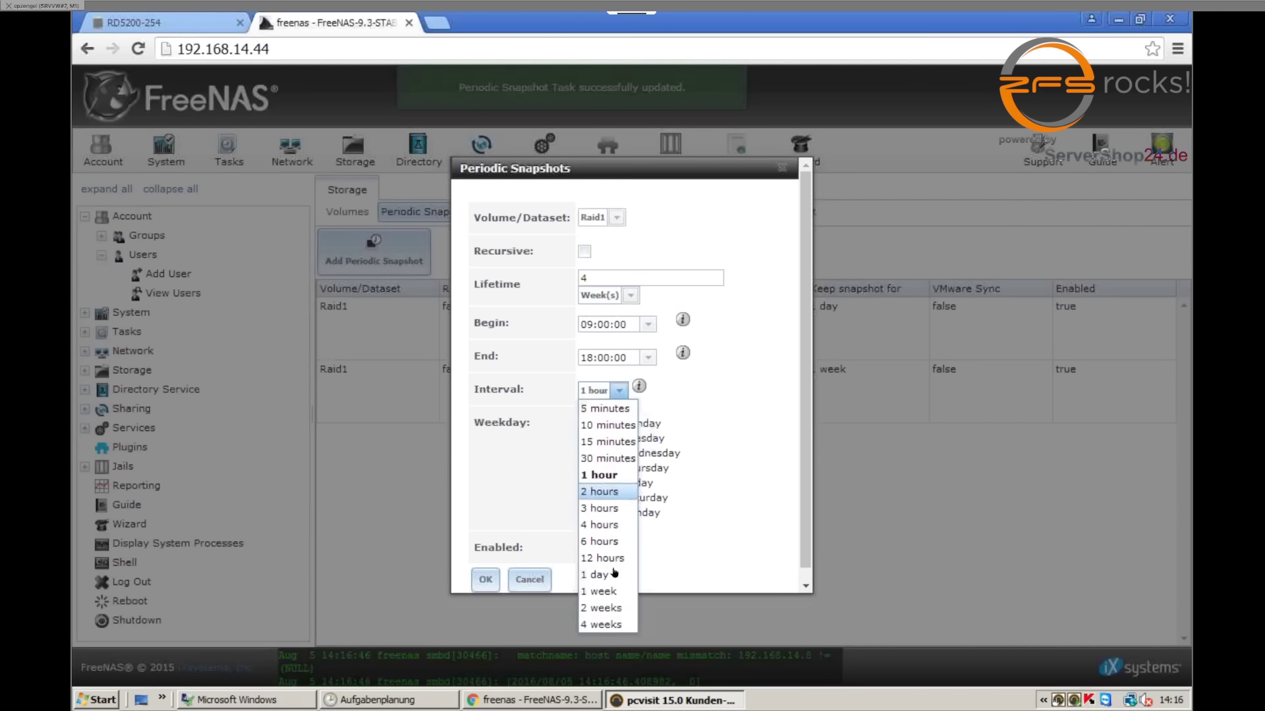
left_click(613, 592)
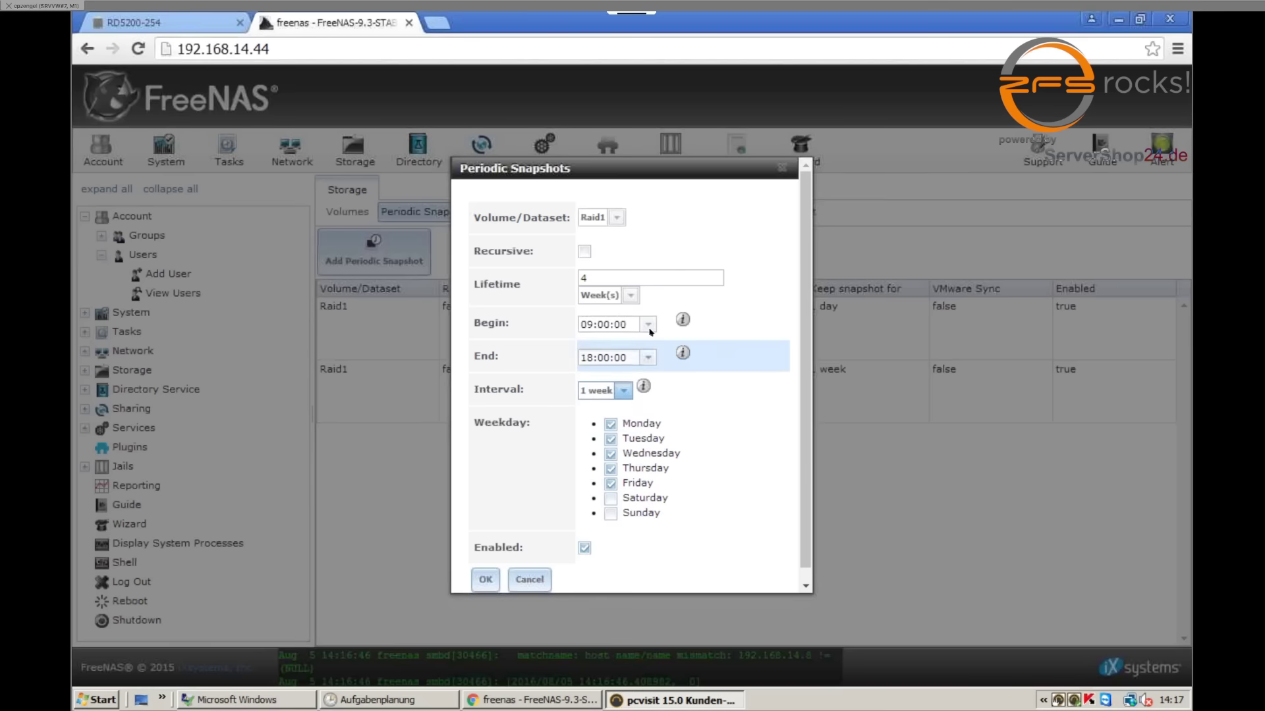
left_click(485, 579)
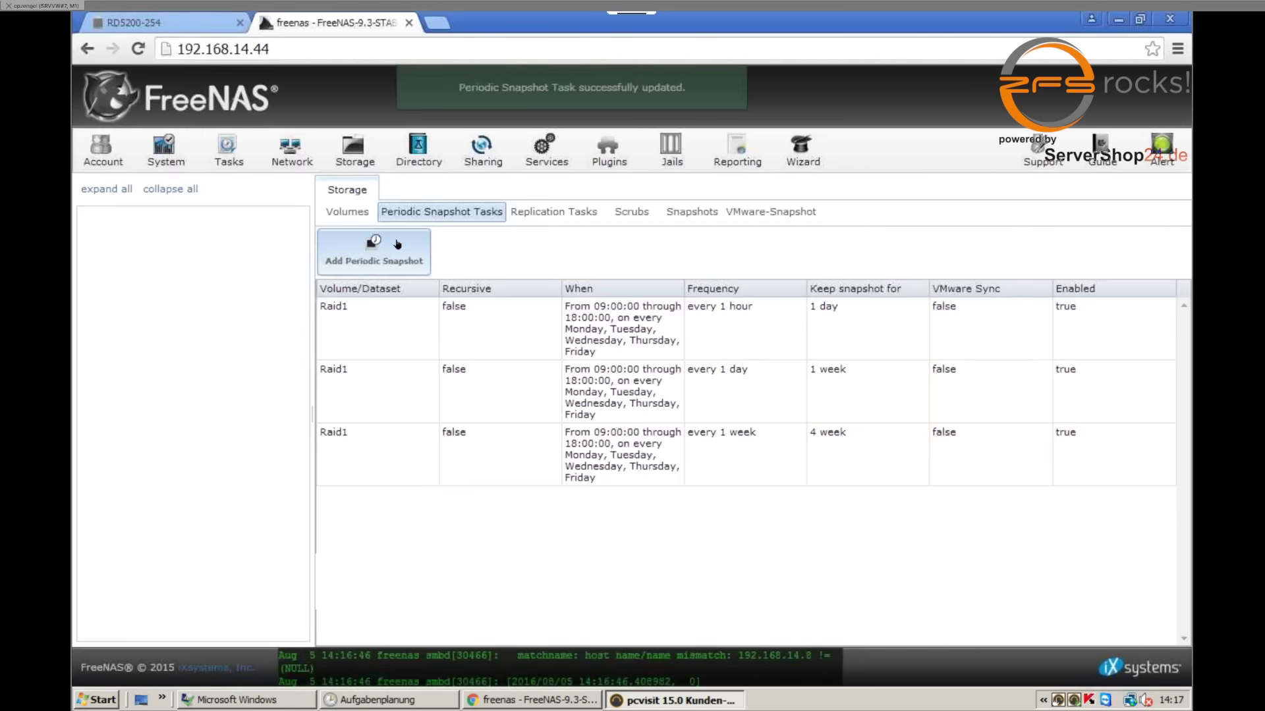
- Add a periodic snapshot task for Raid1 with an interval of 4 weeks and a lifetime of 1 year
left_click(397, 244)
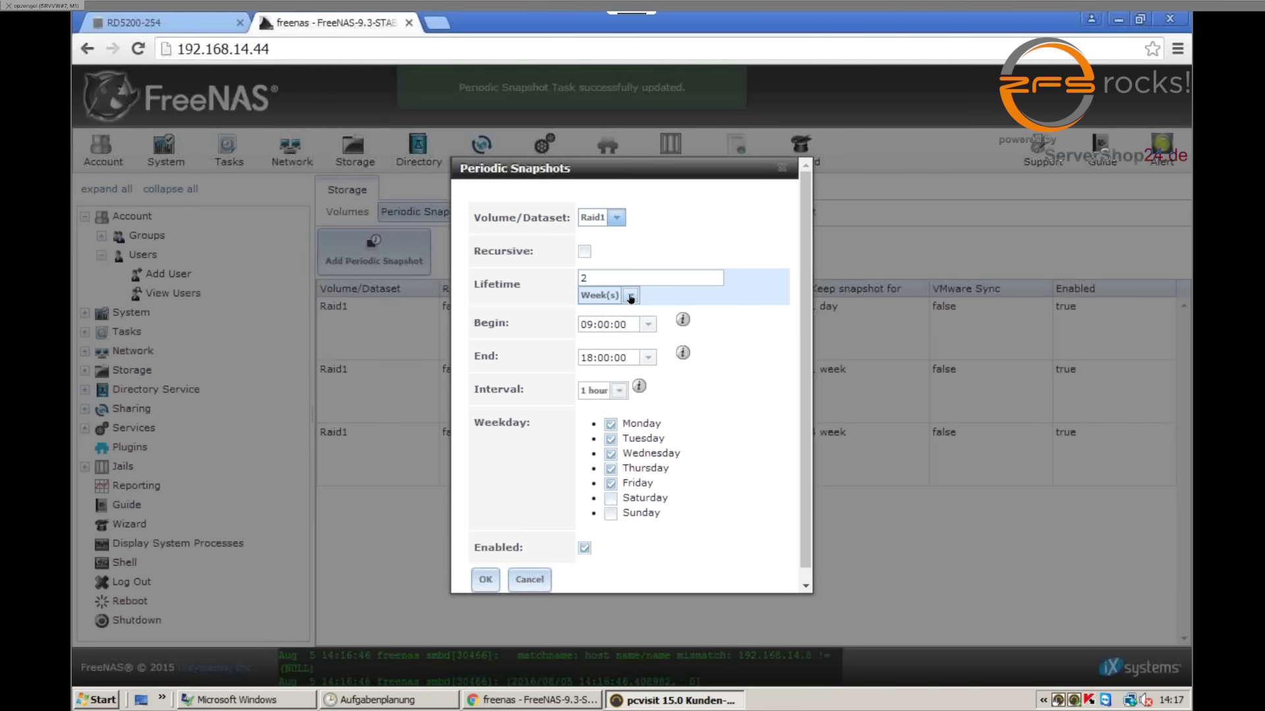
left_click(631, 297)
left_click(619, 381)
key("shift+Tab")
type("1")
left_click(618, 395)
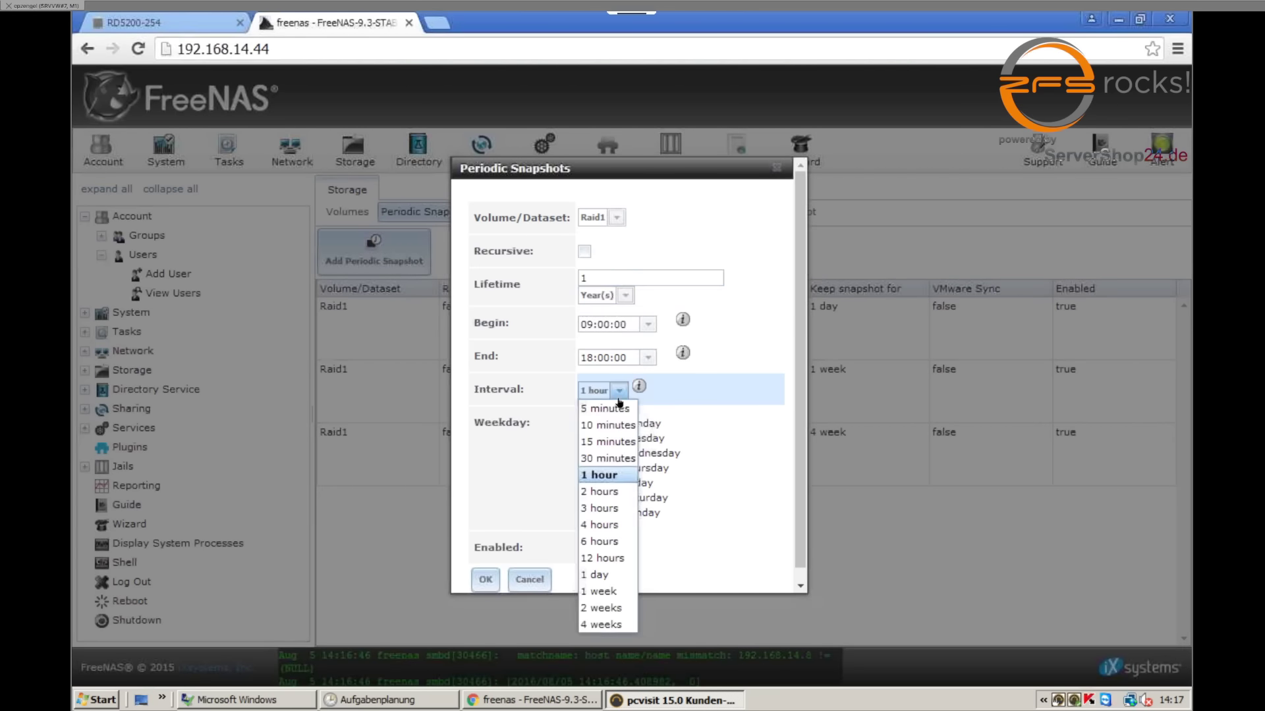
left_click(606, 625)
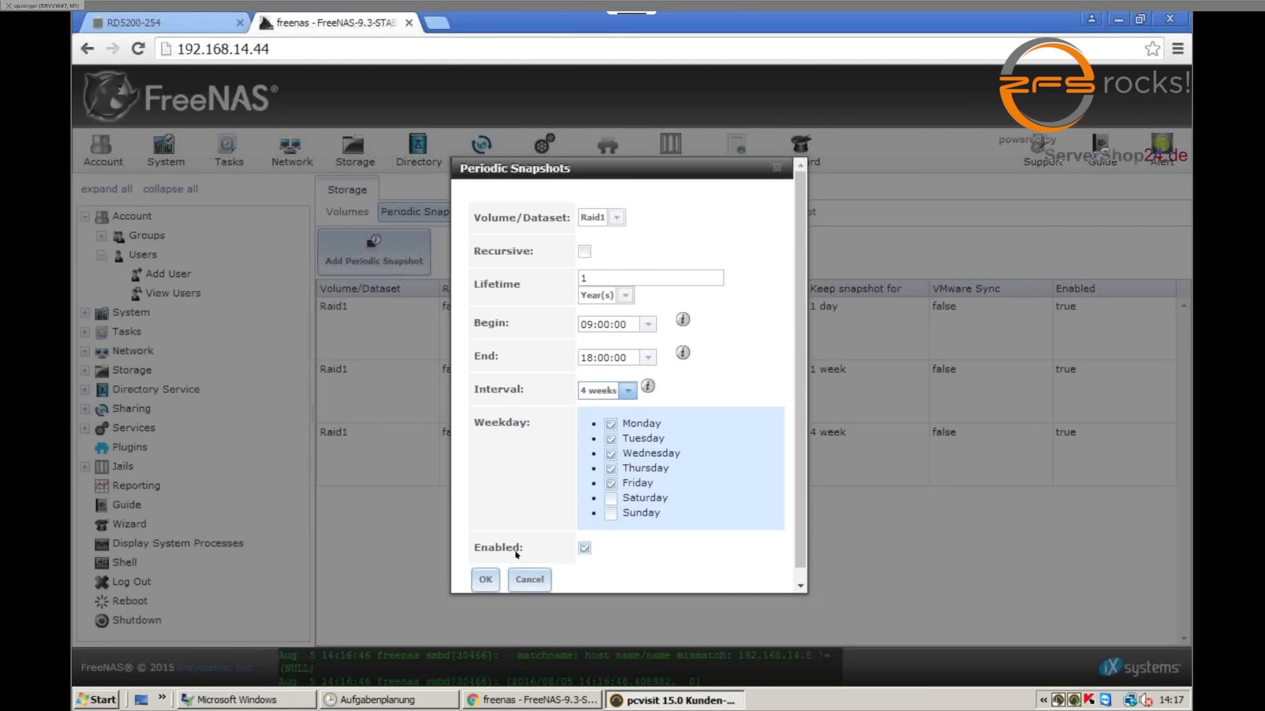
left_click(488, 589)
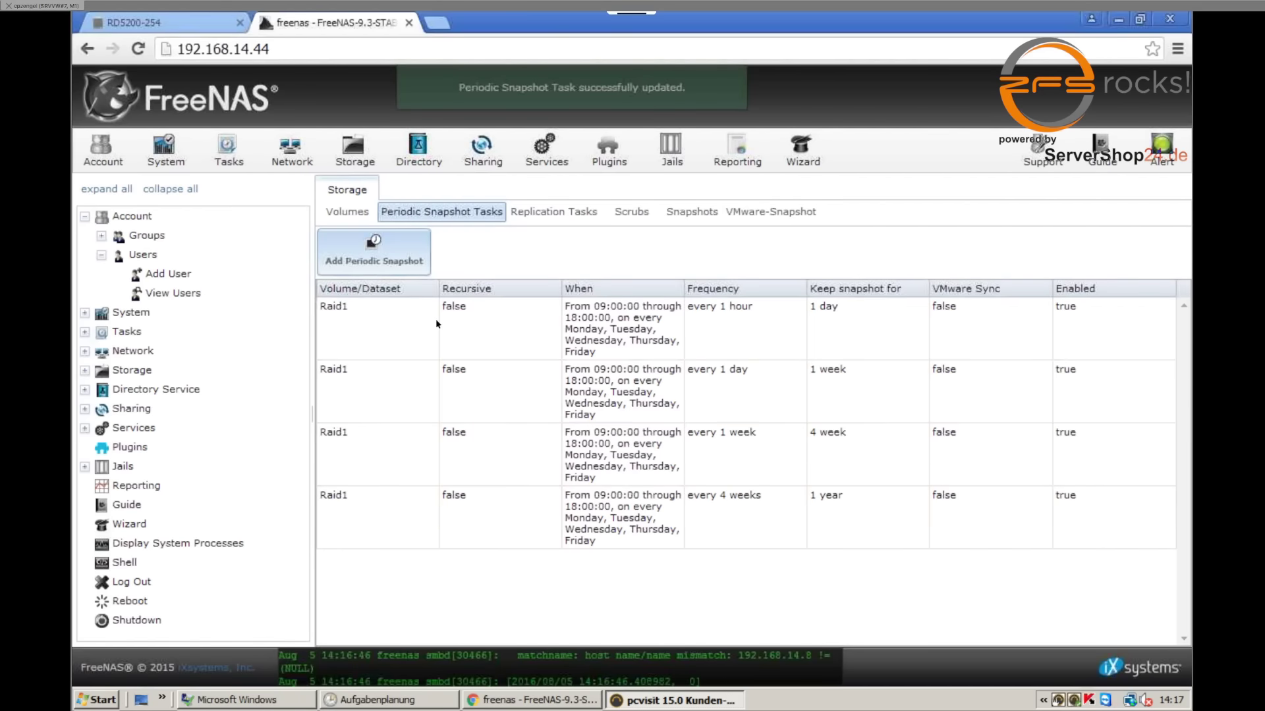
- Review the datasets under Raid1 and the recursive option of the hourly snapshot task, and cancel out of its settings
left_click(349, 161)
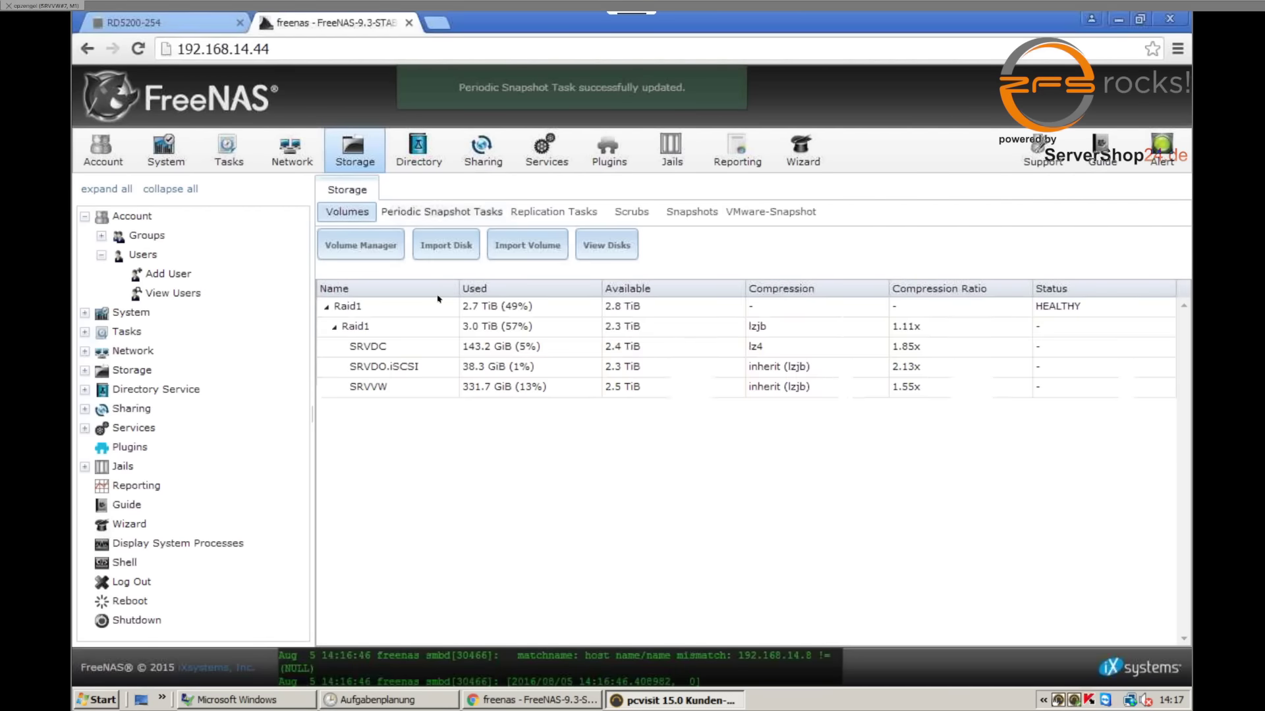
left_click(409, 386)
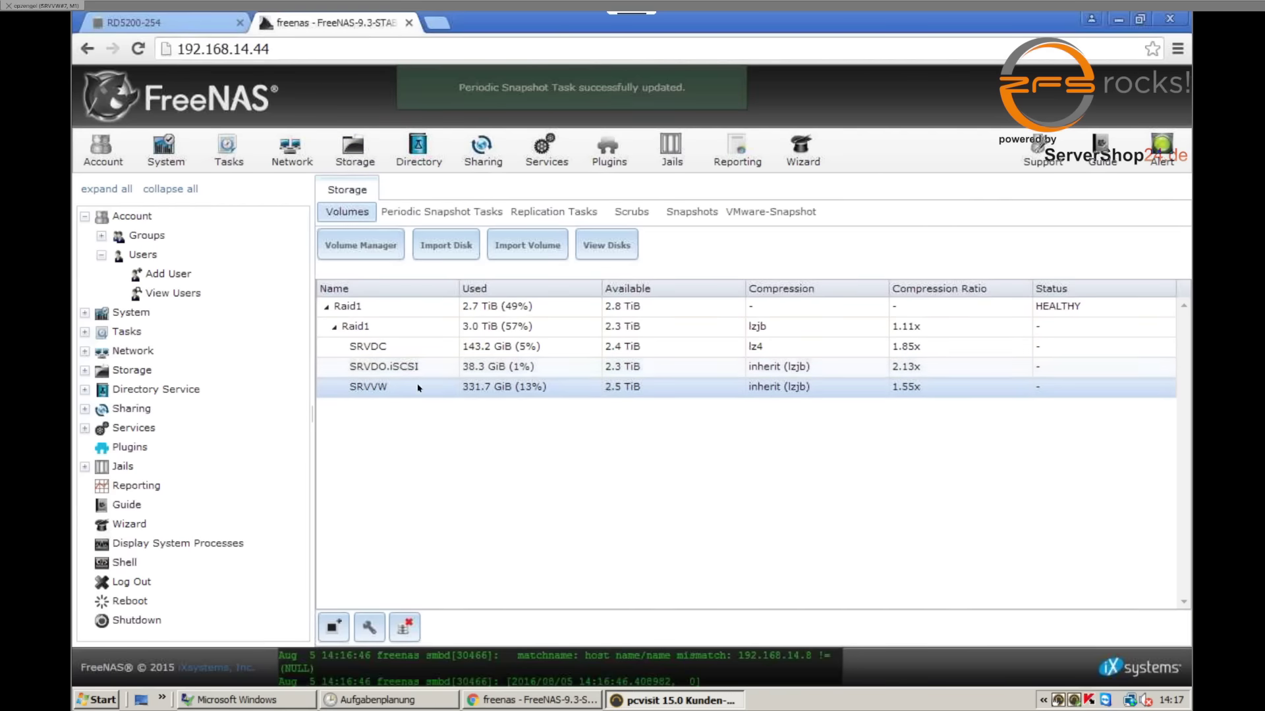
left_click(409, 327)
left_click(441, 214)
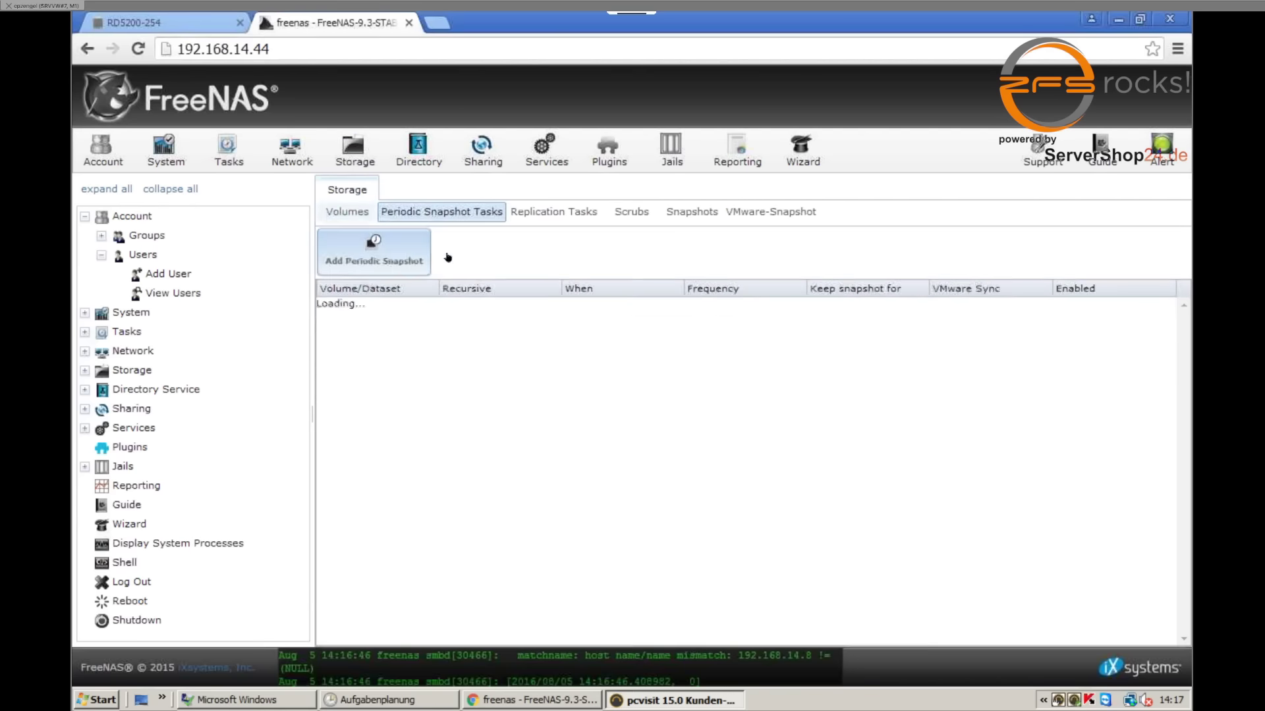
double_click(424, 332)
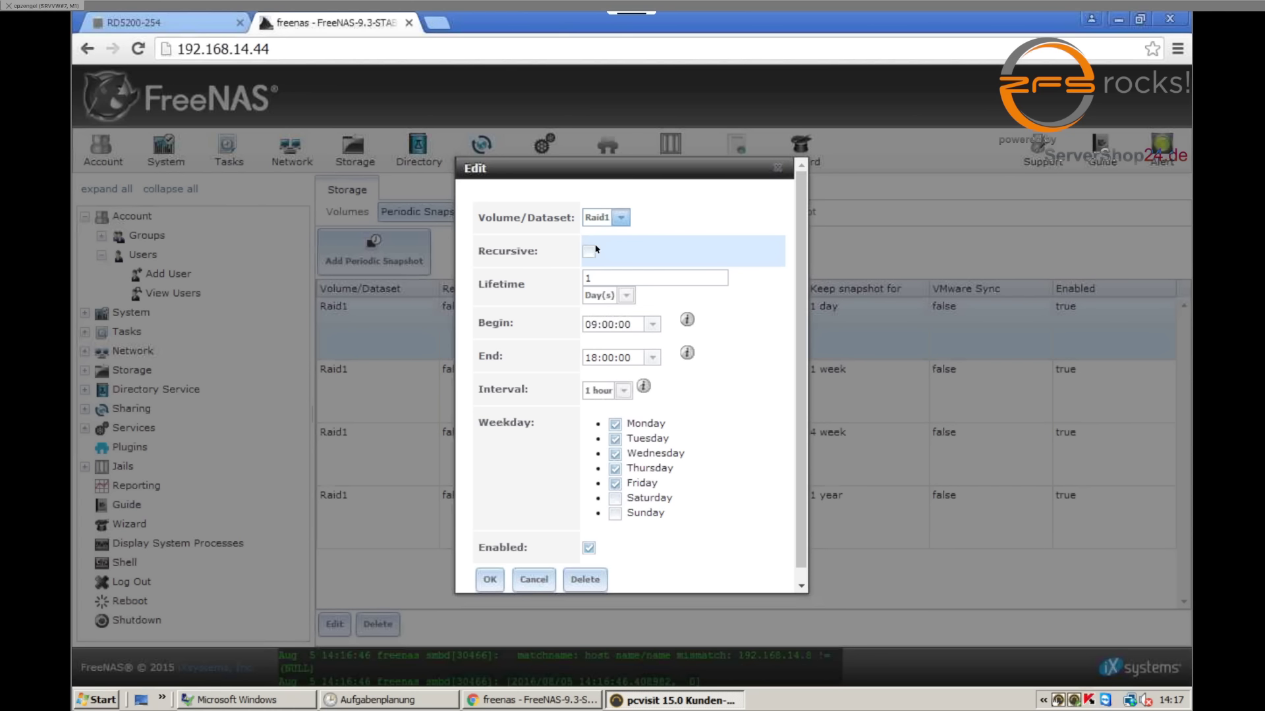
left_click(538, 580)
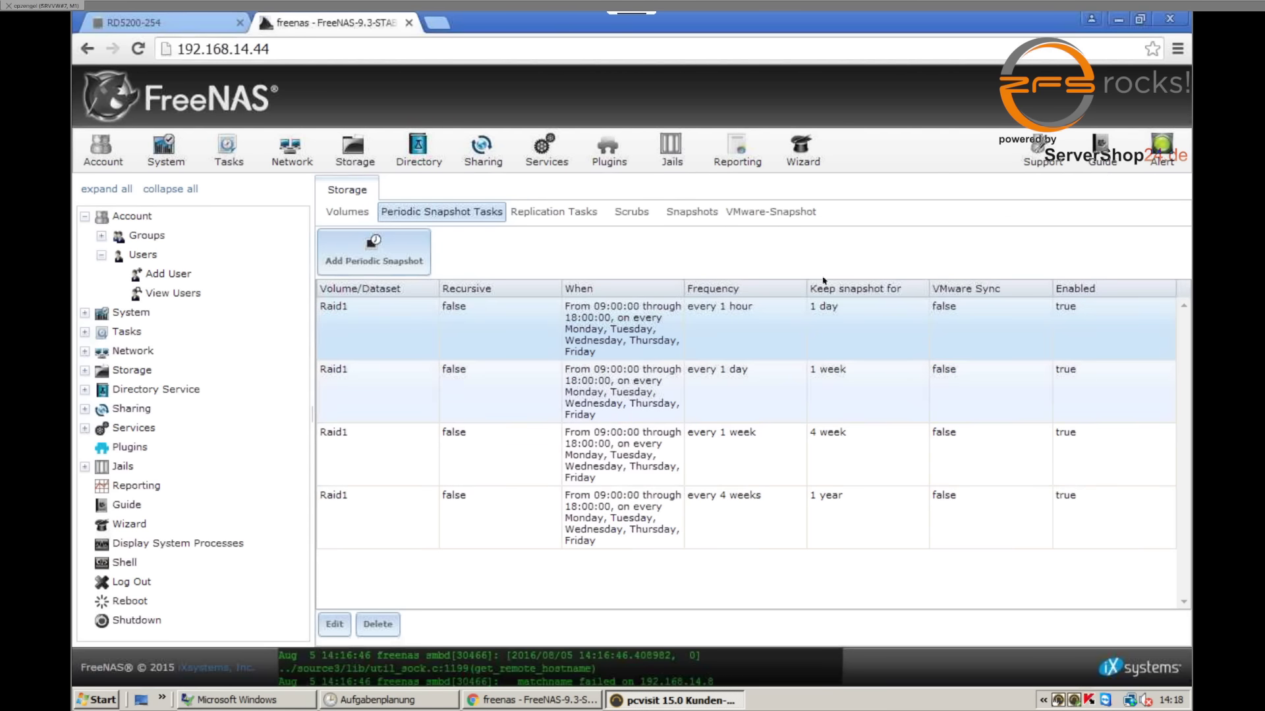
- Read the current system alerts and close them
left_click(1169, 153)
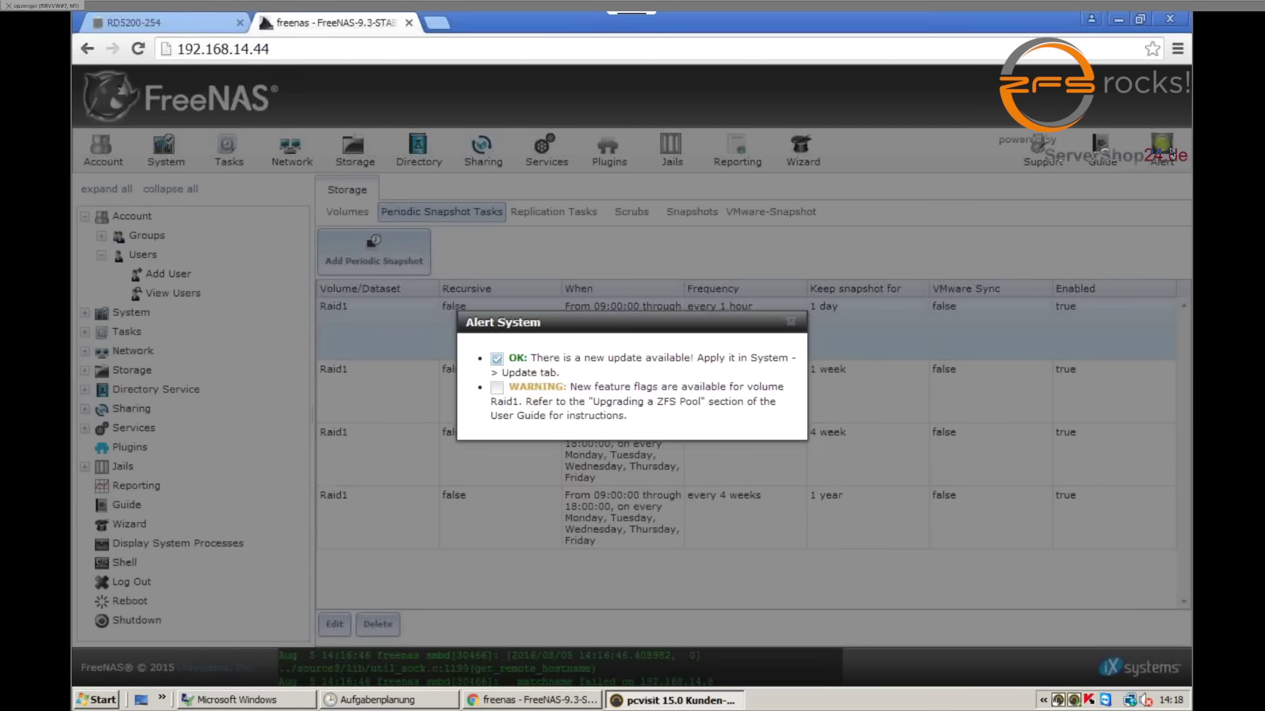
left_click(789, 324)
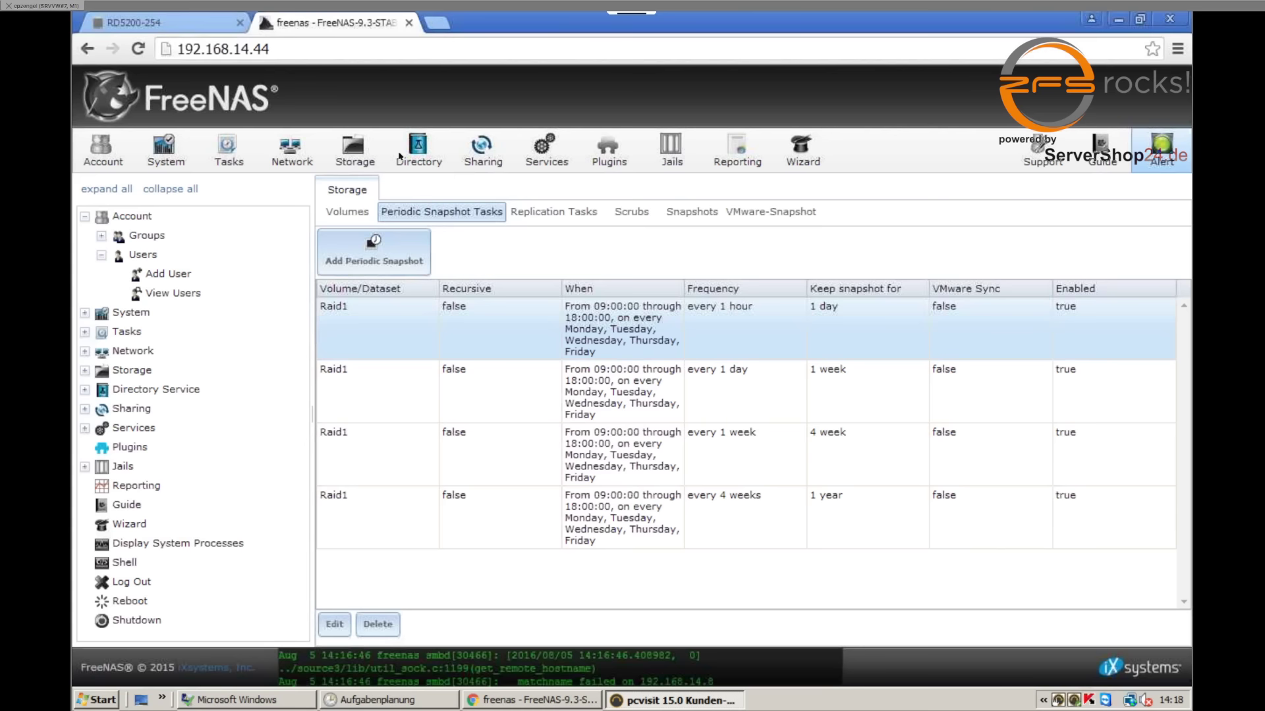
- Switch to the ReadyDATA page, show the shares' snapshot timeline and filter the shares by FIBU
left_click(196, 25)
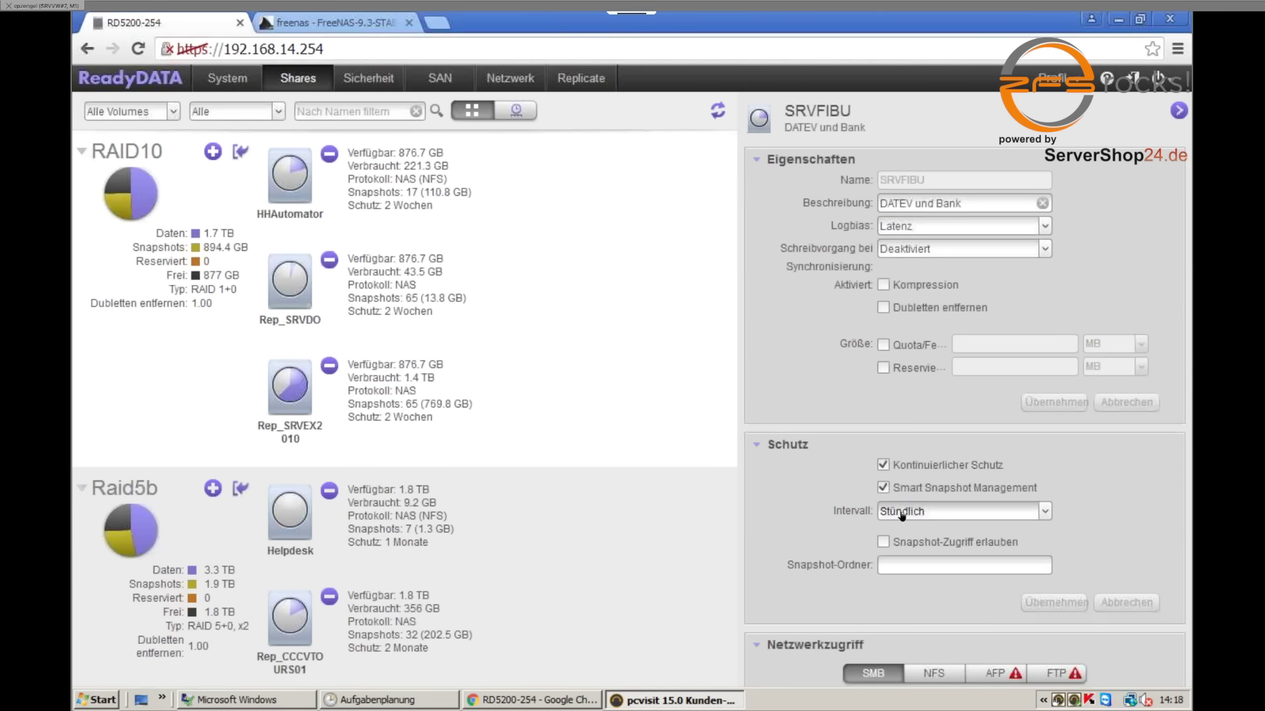
left_click(516, 110)
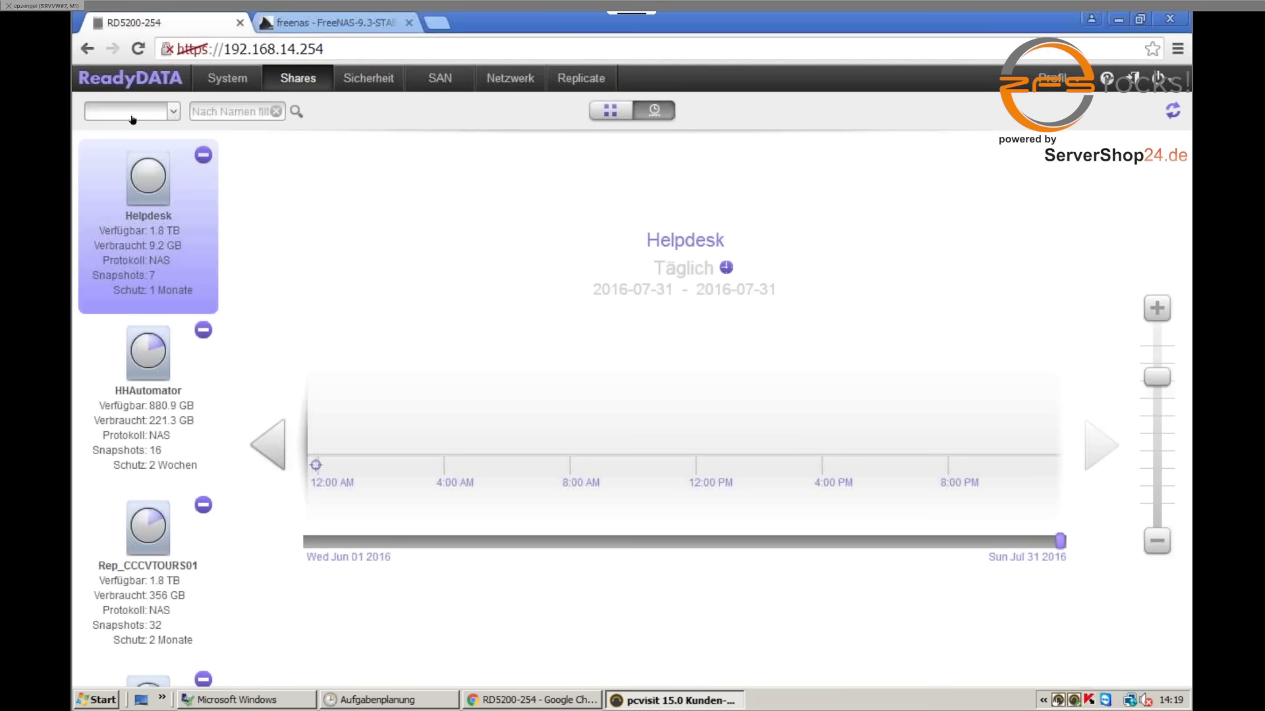
left_click(206, 112)
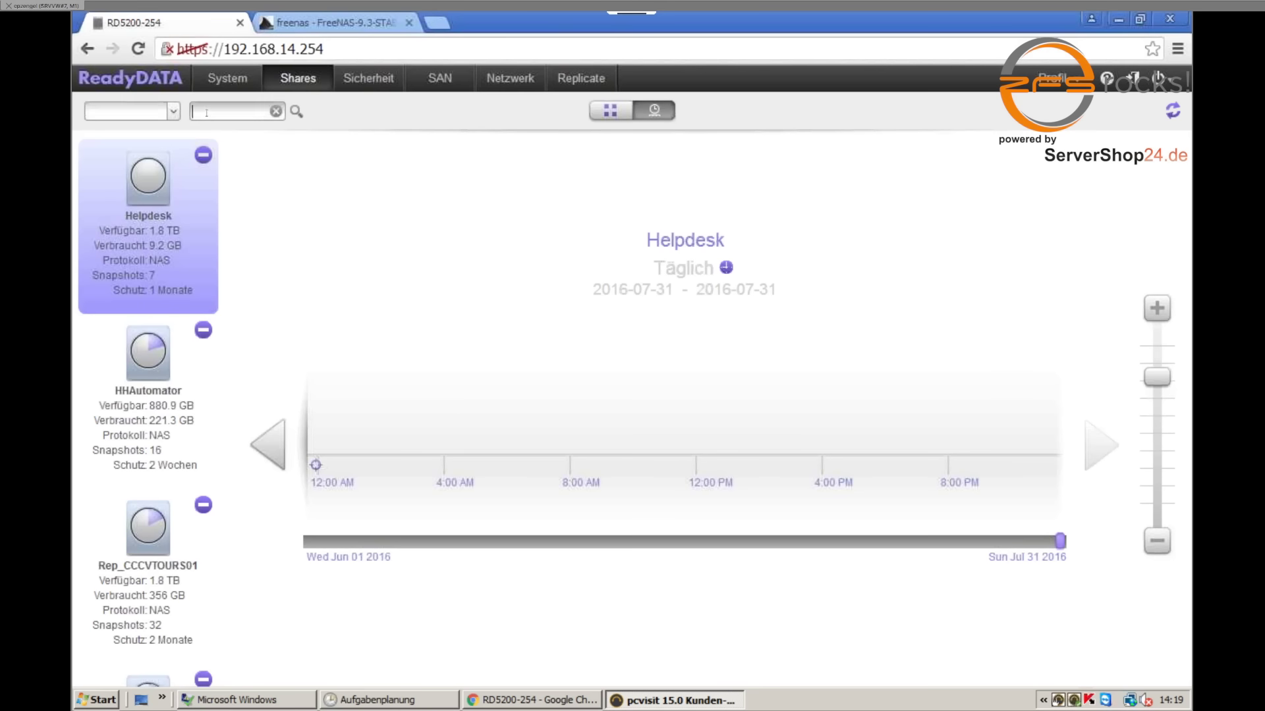
type("fibu")
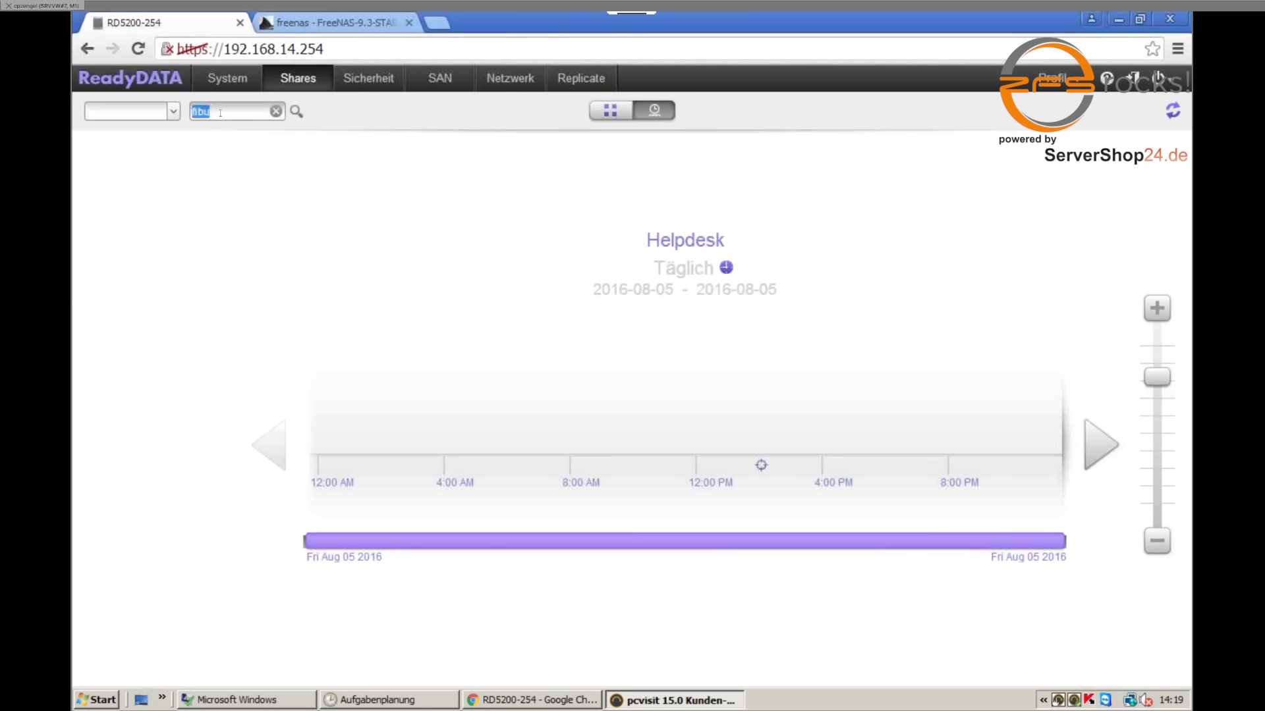
key("Return")
type("FIBU")
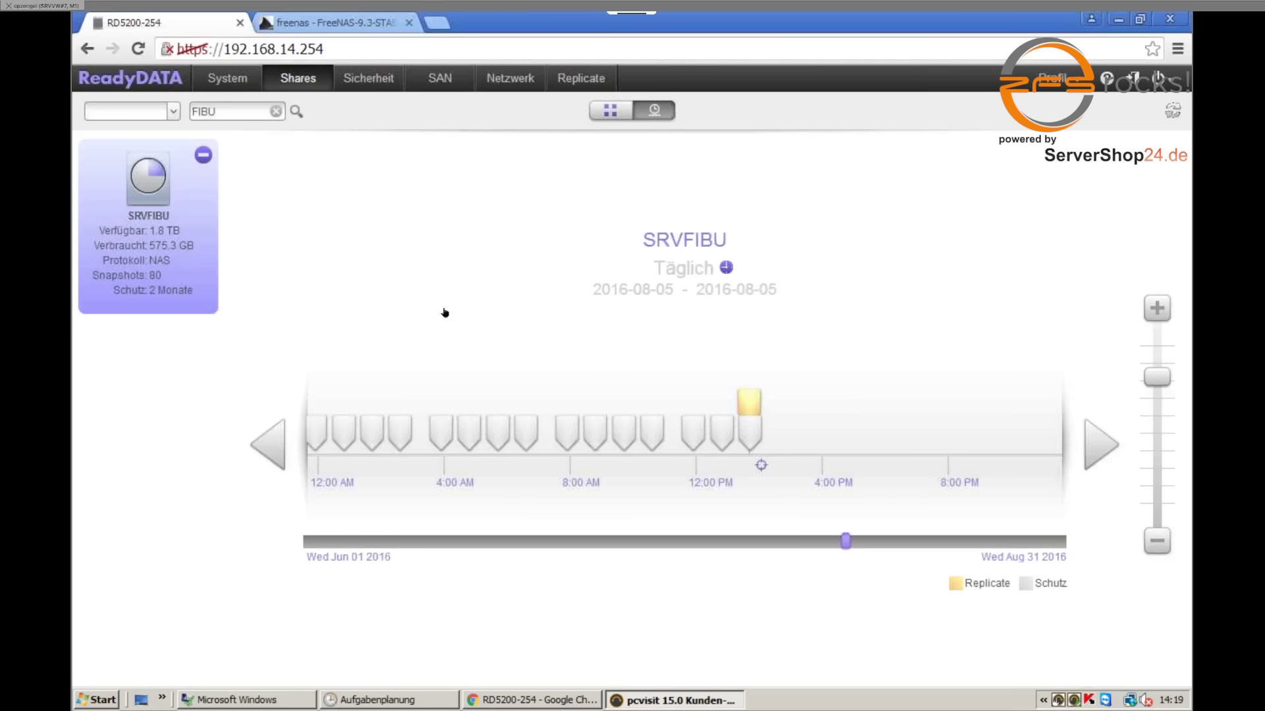